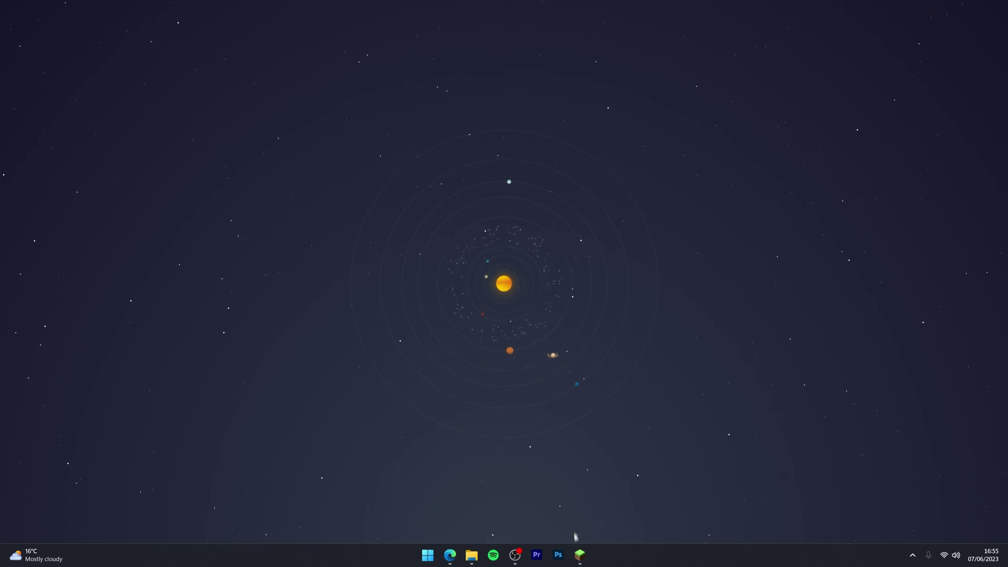
Step: Launch Minecraft Latest release 1.20 once from the launcher, then quit the game
left_click(579, 554)
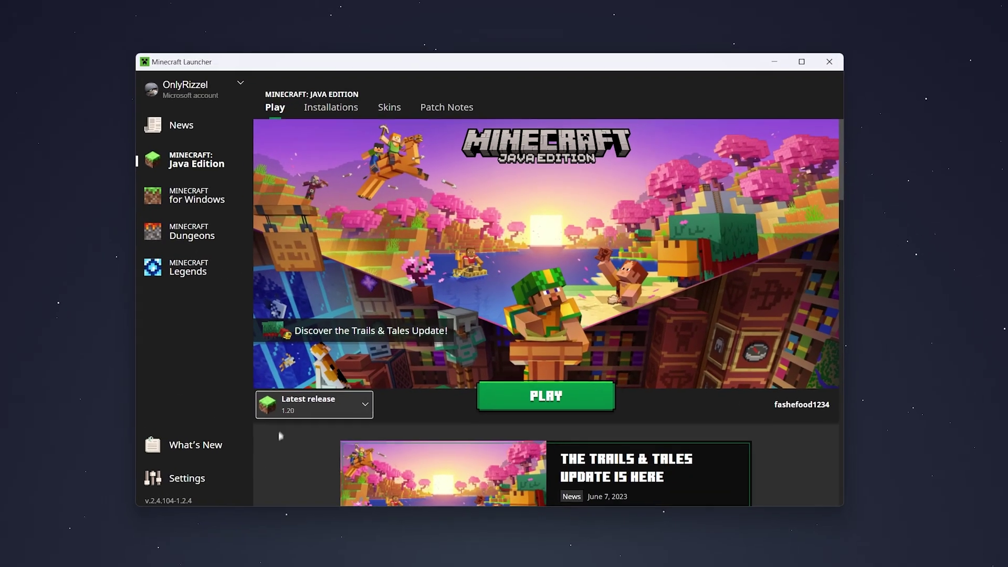
left_click(326, 384)
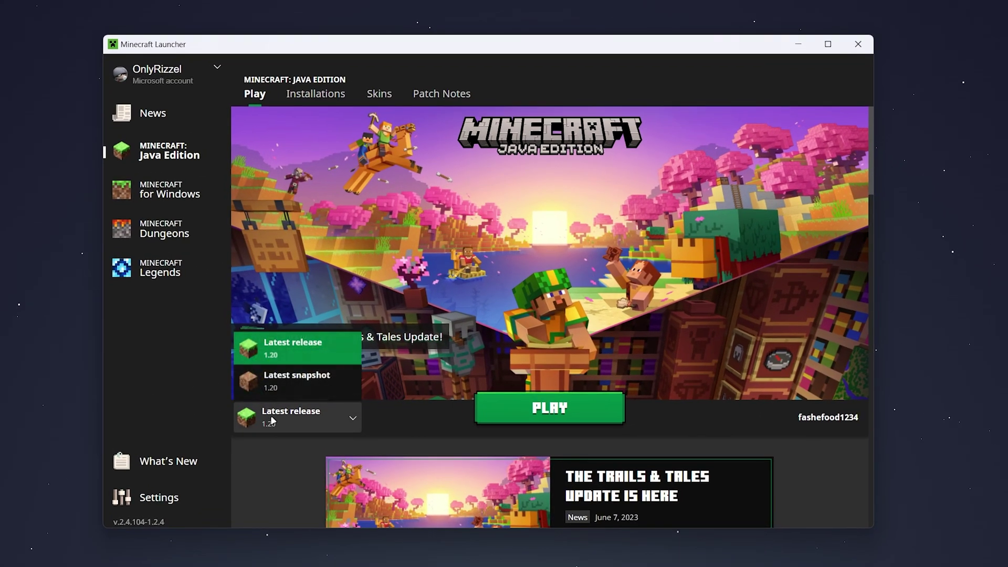
left_click(289, 348)
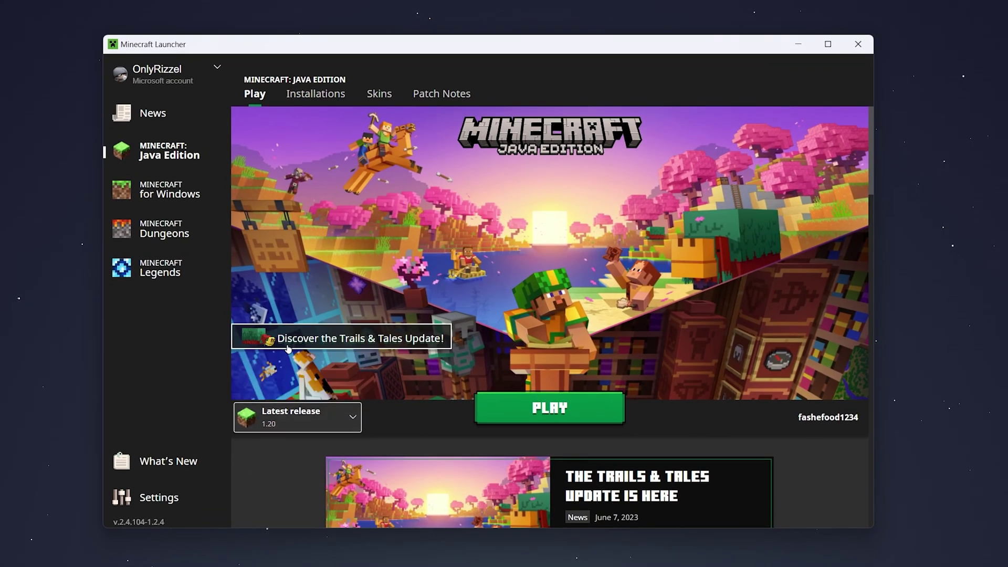
left_click(573, 405)
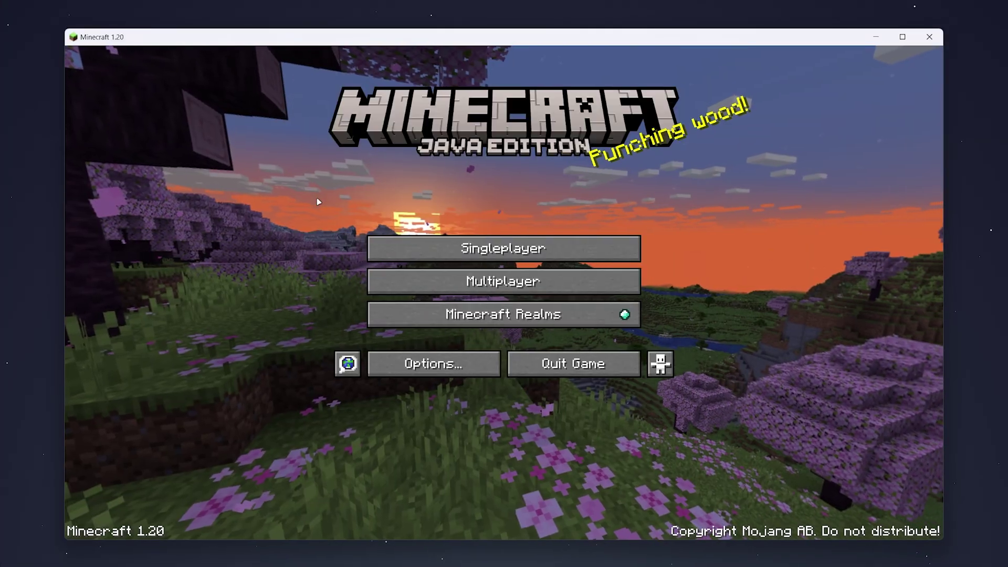
left_click(605, 363)
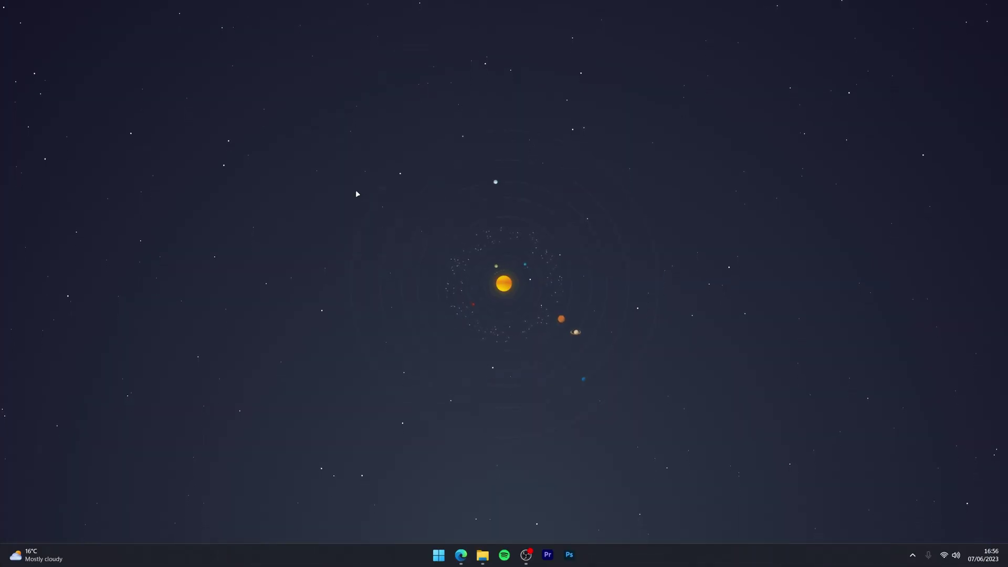
Step: Download fabric-installer-0.11.2.exe for Windows from fabricmc.net and save it to the Desktop
left_click(460, 555)
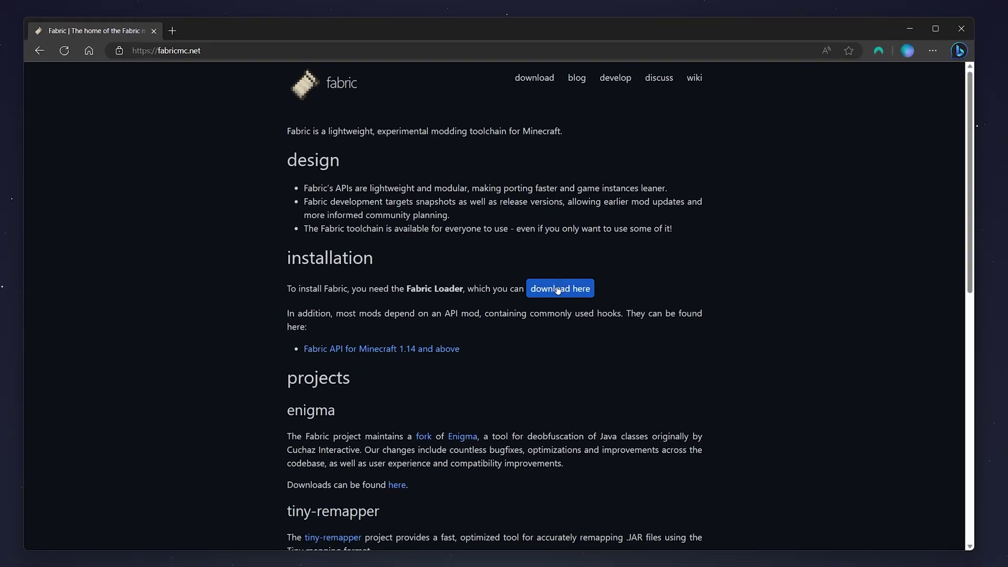
left_click(558, 289)
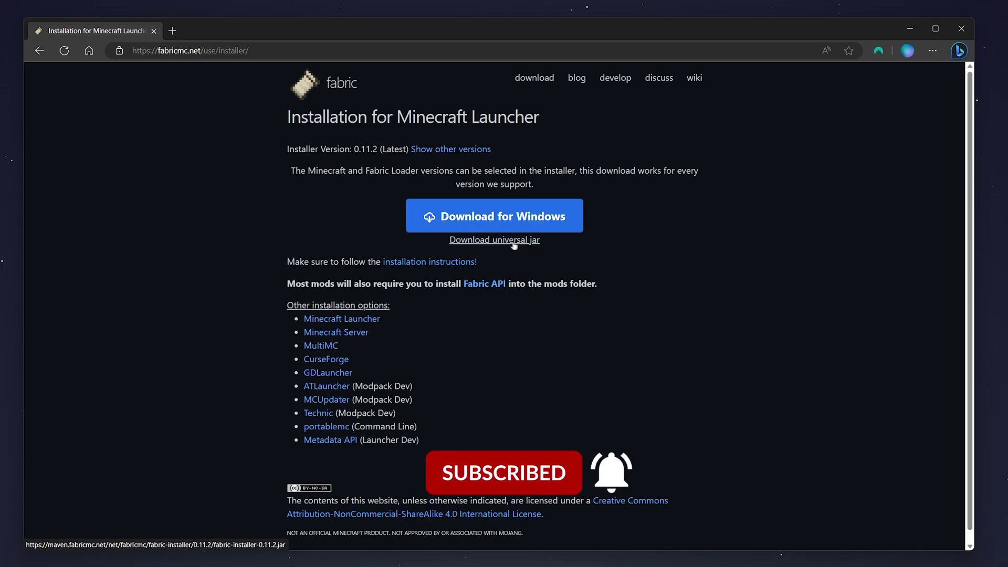
left_click(495, 220)
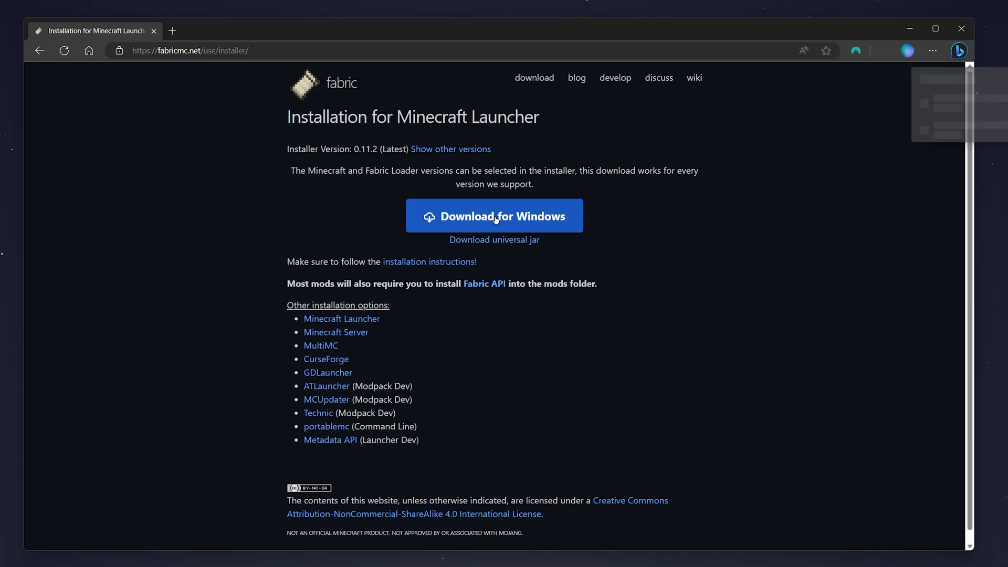
left_click(804, 109)
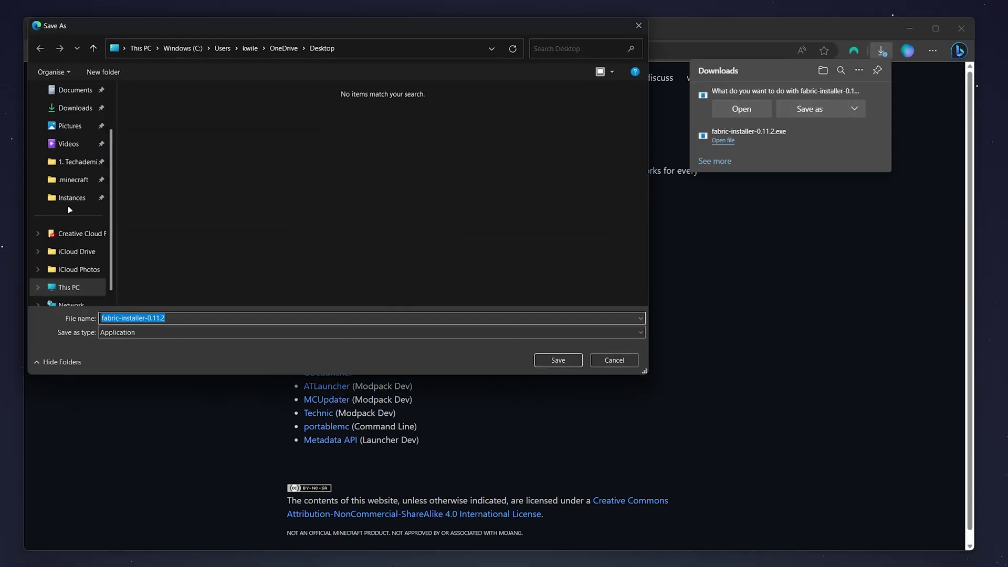
left_click(551, 357)
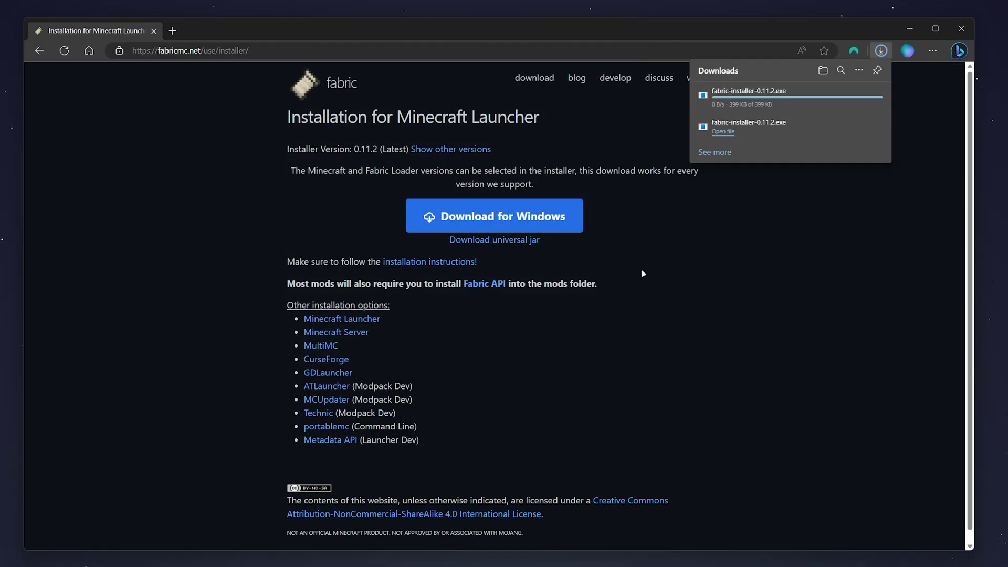
left_click(190, 180)
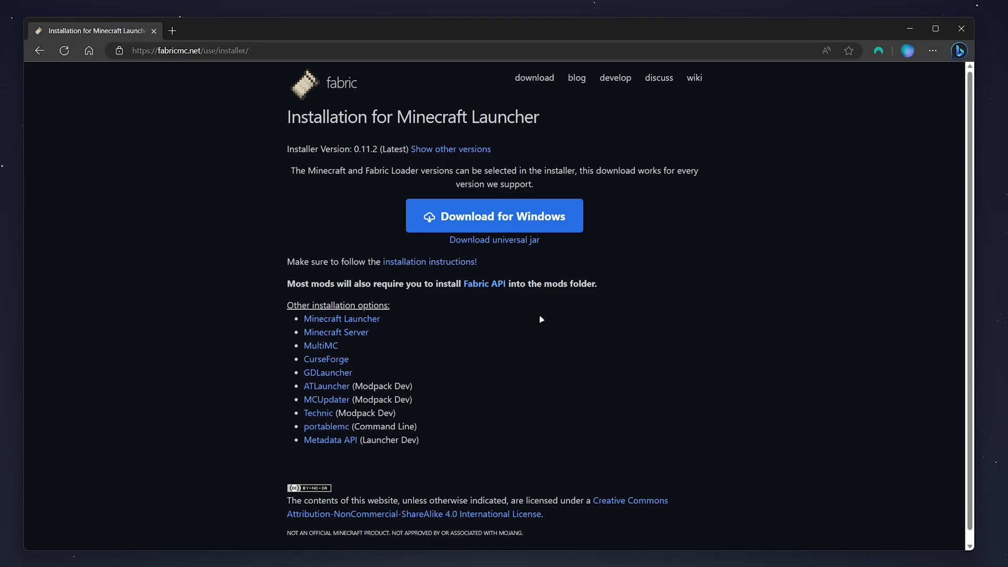
Step: Save fabric-api-0.83.0+1.20.jar from CurseForge's Fabric API page to the Desktop
left_click(488, 287)
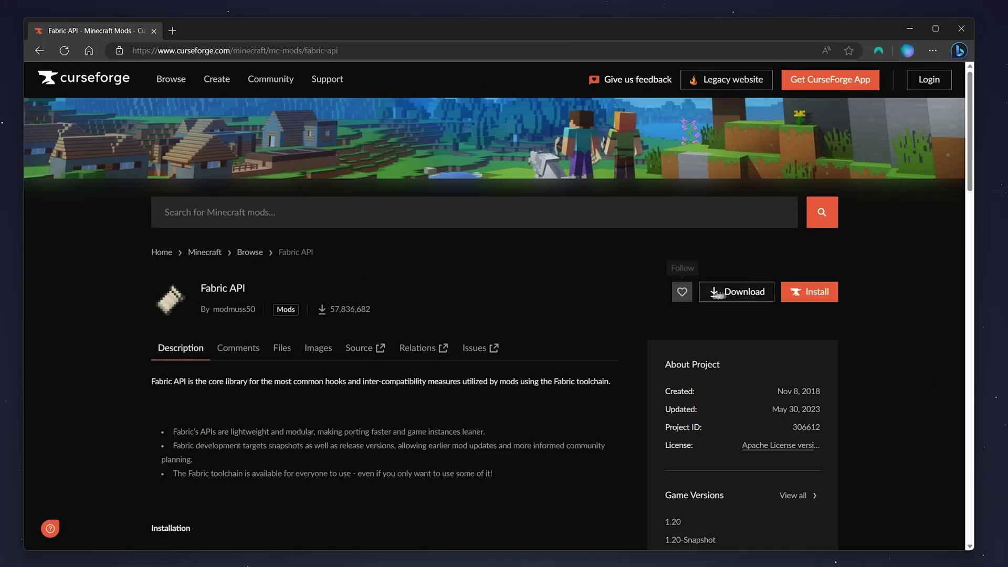
left_click(739, 292)
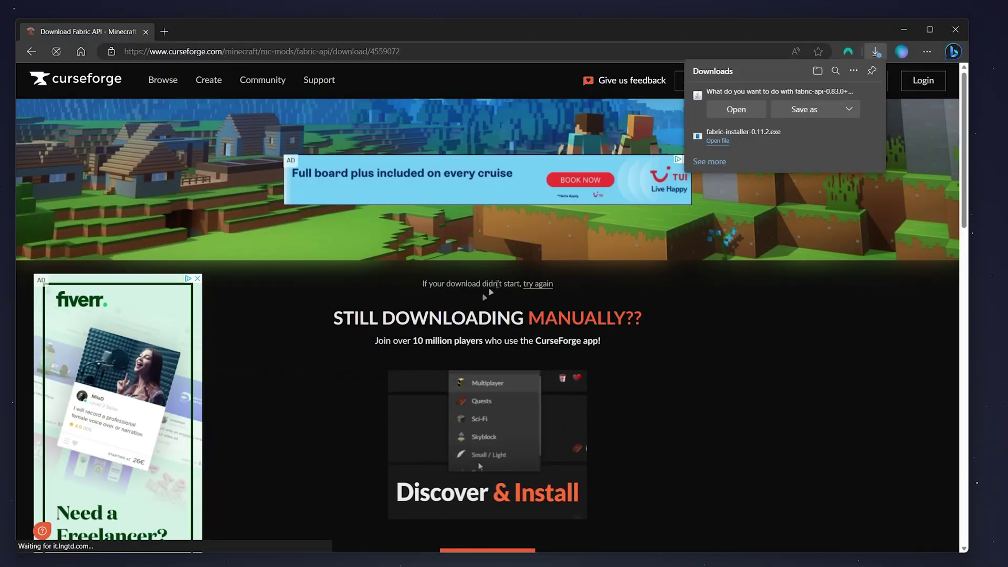
left_click(794, 108)
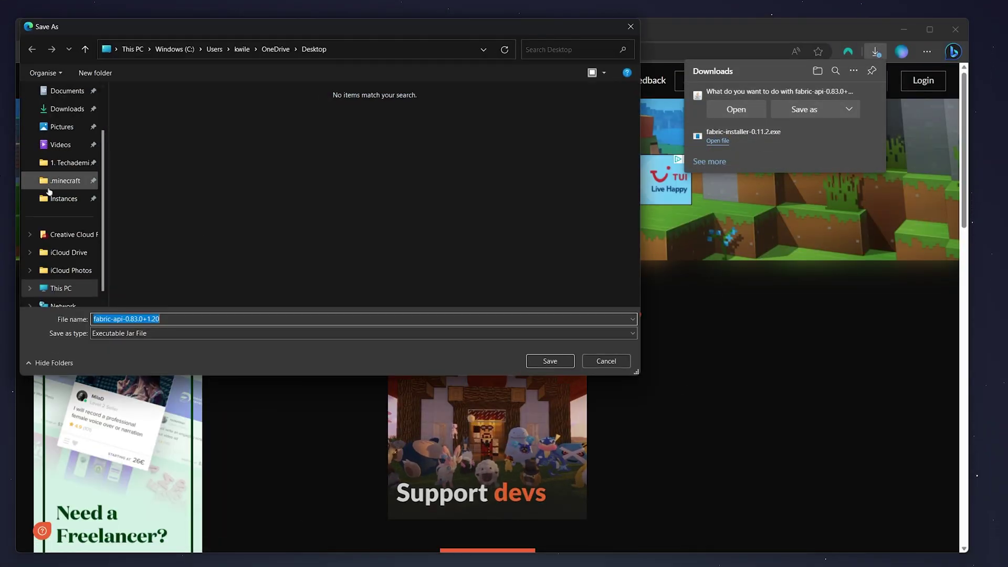
left_click(550, 360)
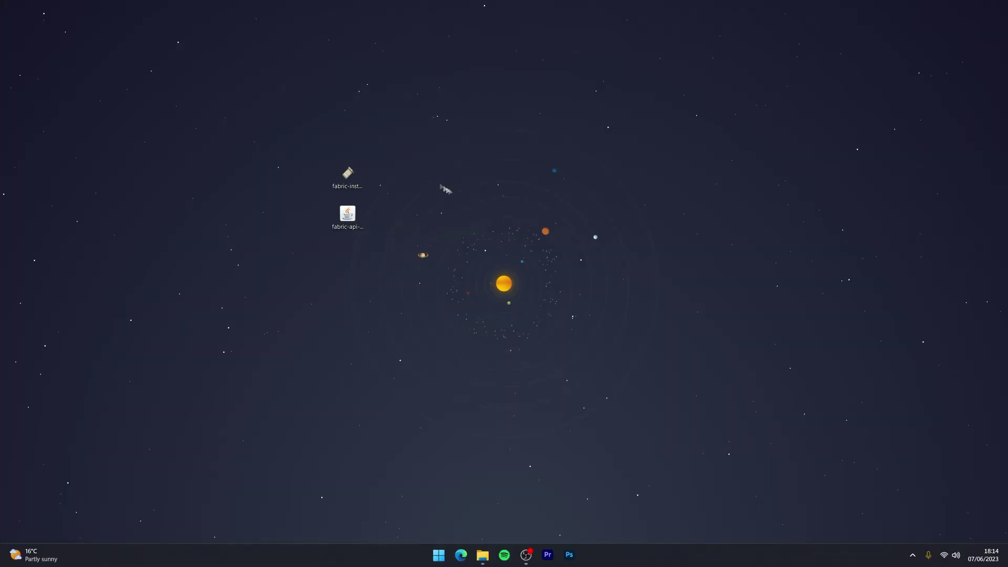
Step: Run the downloaded fabric-installer file from the desktop using its Open option
left_click_drag(412, 129, 319, 187)
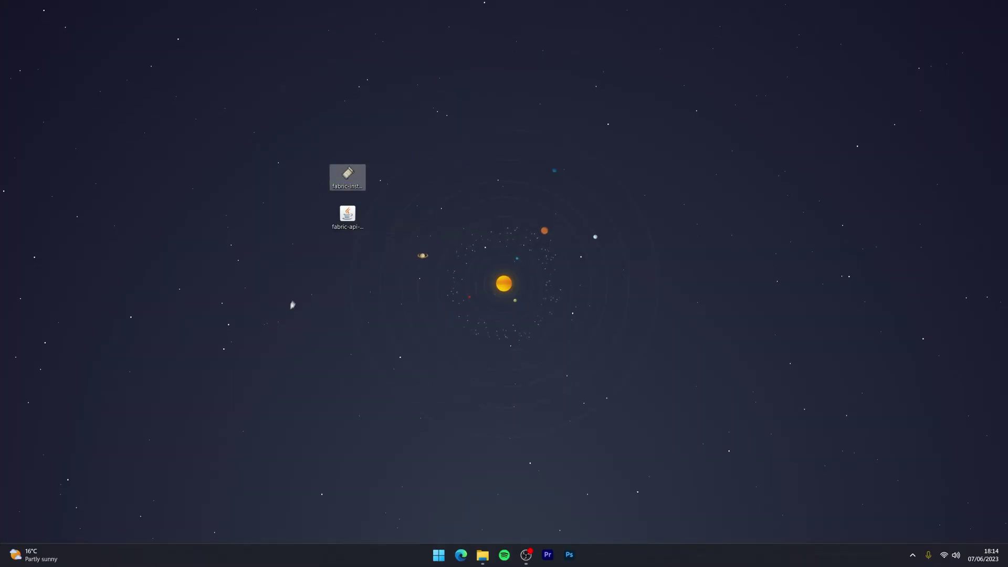
left_click_drag(290, 276, 423, 213)
left_click(463, 213)
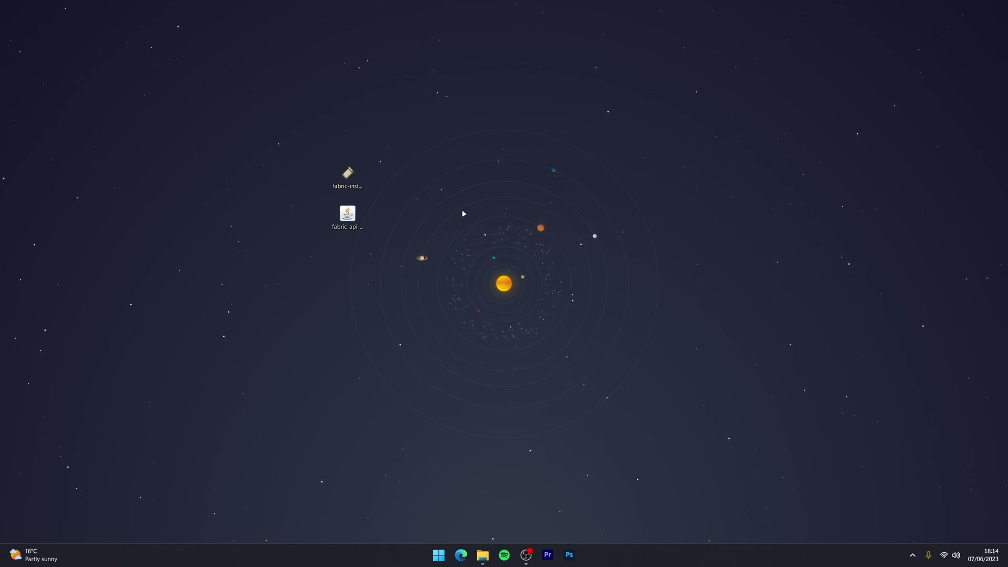
right_click(346, 181)
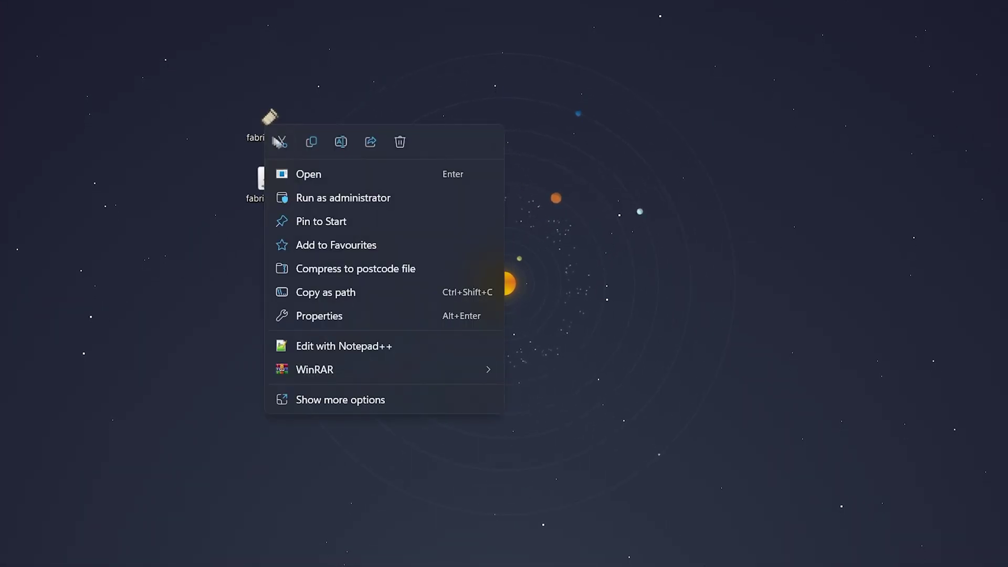
left_click(308, 174)
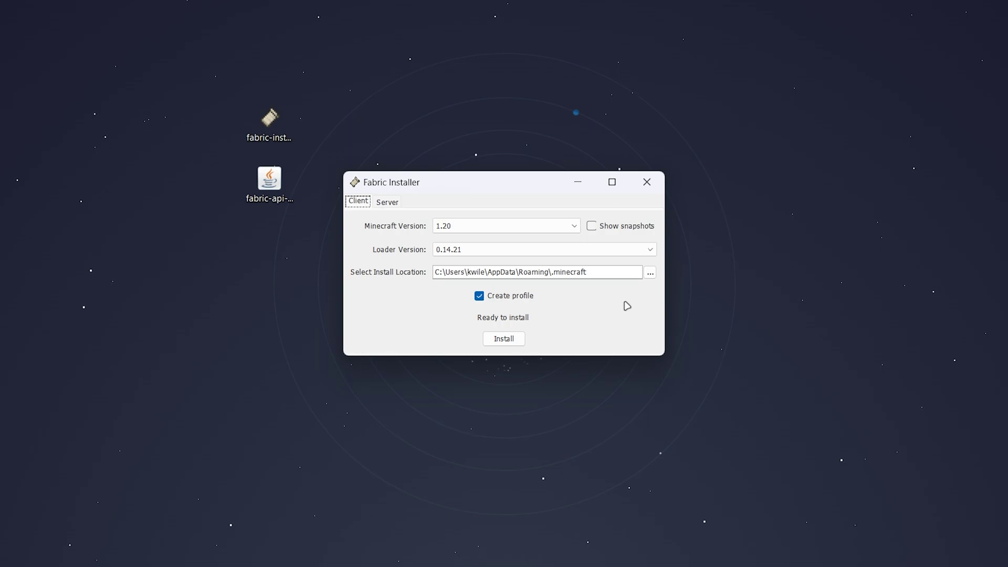
Step: Set the installer to Minecraft 1.20 and loader 0.14.21, keeping the default install location
left_click(520, 227)
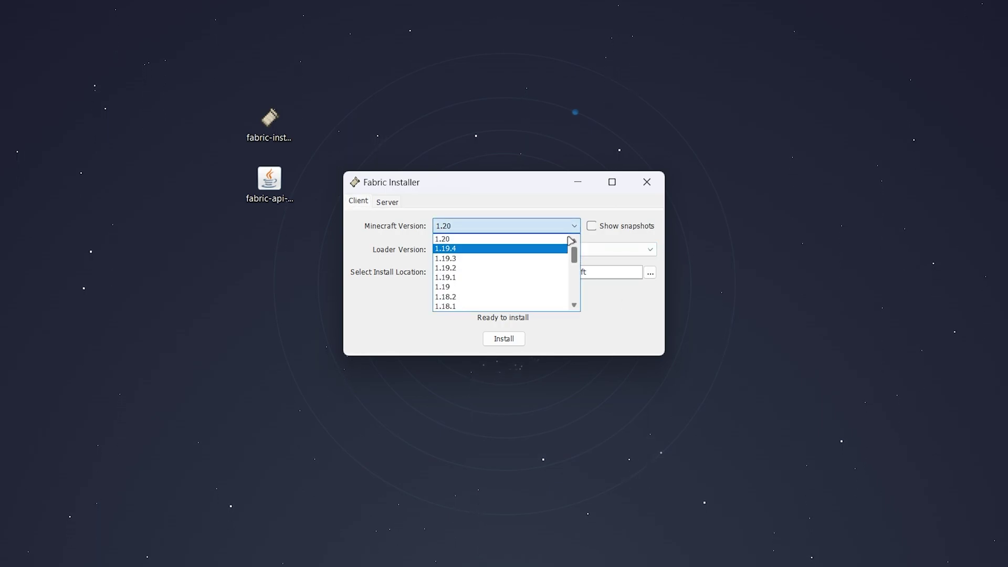
left_click(455, 239)
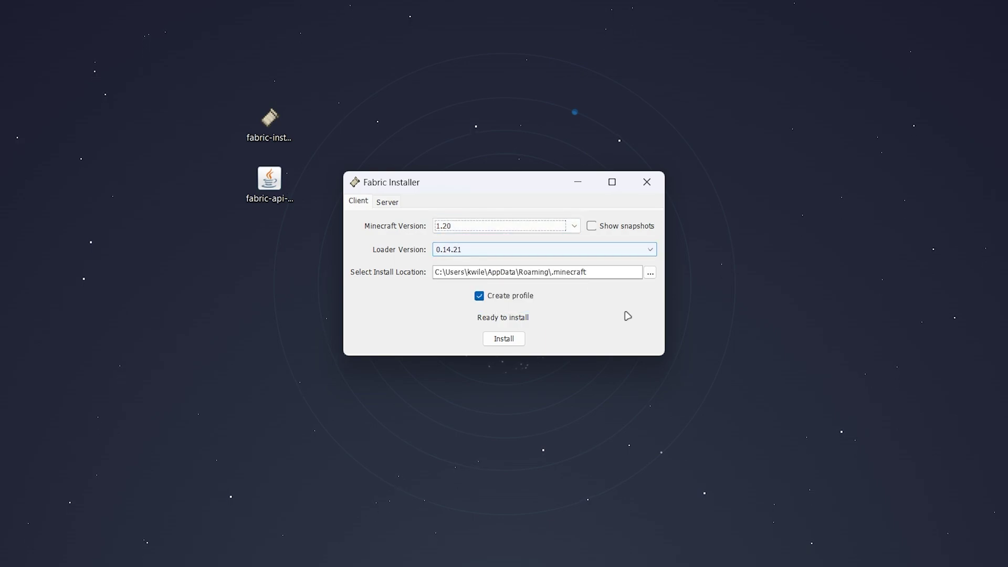
left_click(508, 248)
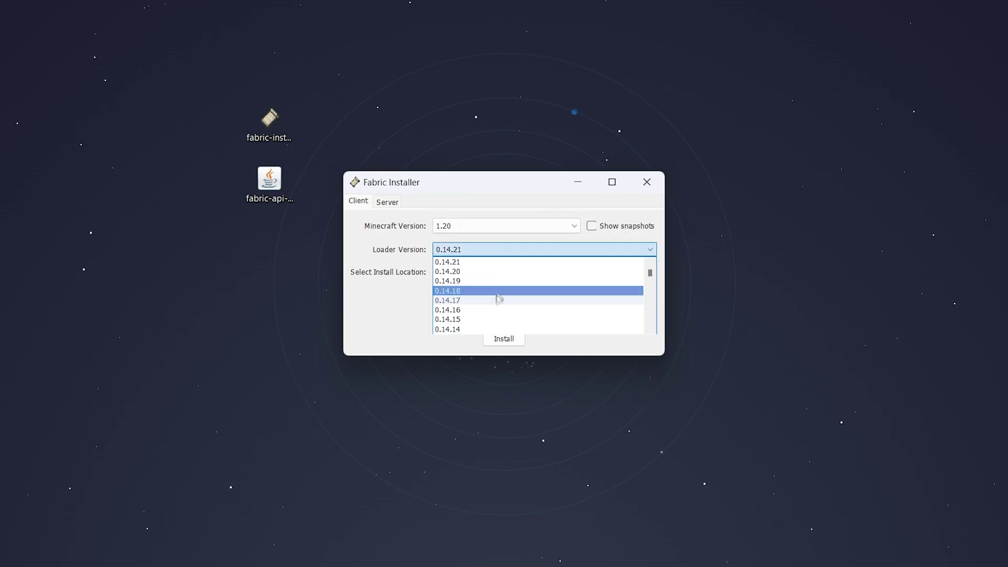
left_click(449, 263)
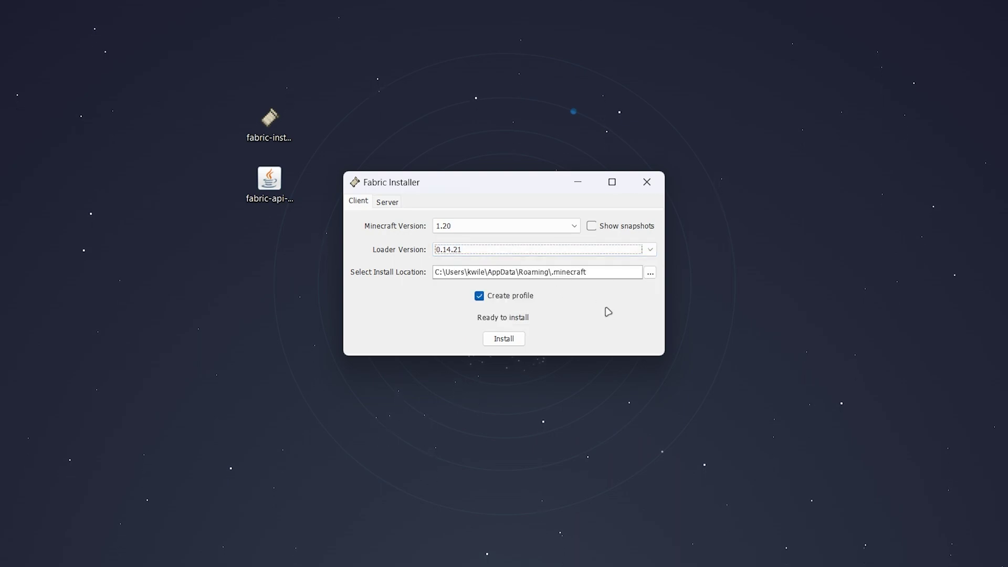
left_click_drag(593, 273, 430, 280)
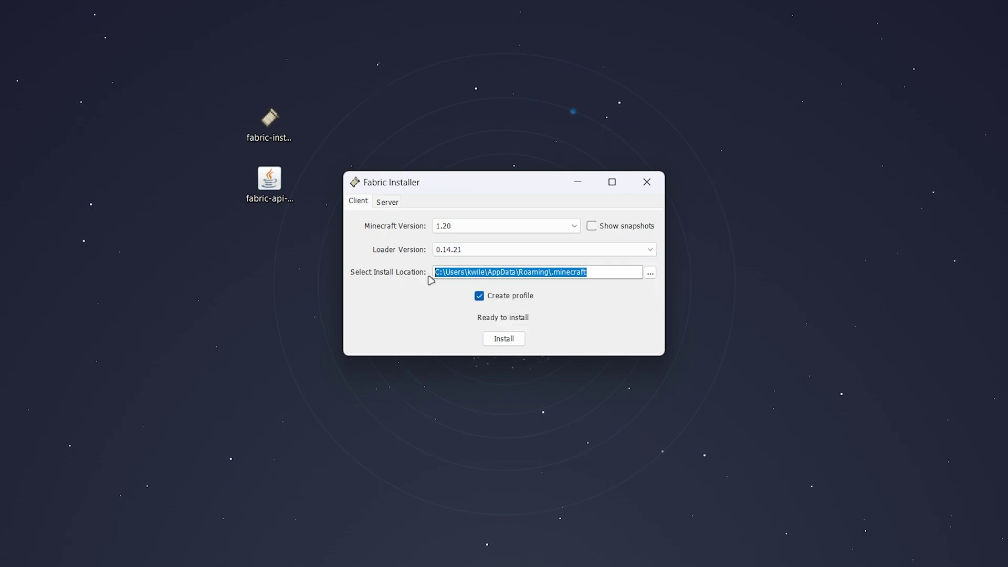
left_click(598, 276)
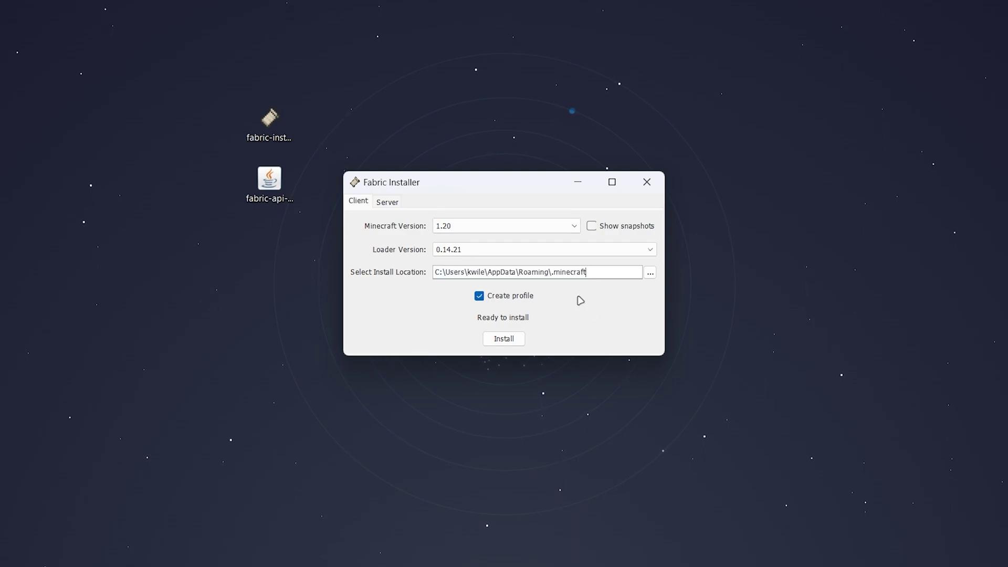
Step: Install Fabric Loader with a profile, acknowledge the success message, and close the installer
left_click(512, 341)
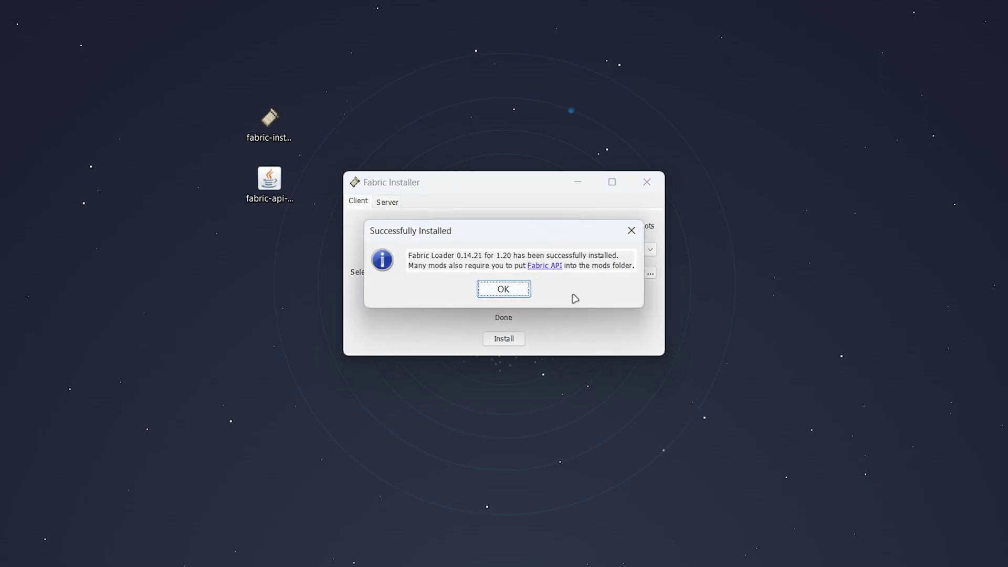
left_click(507, 290)
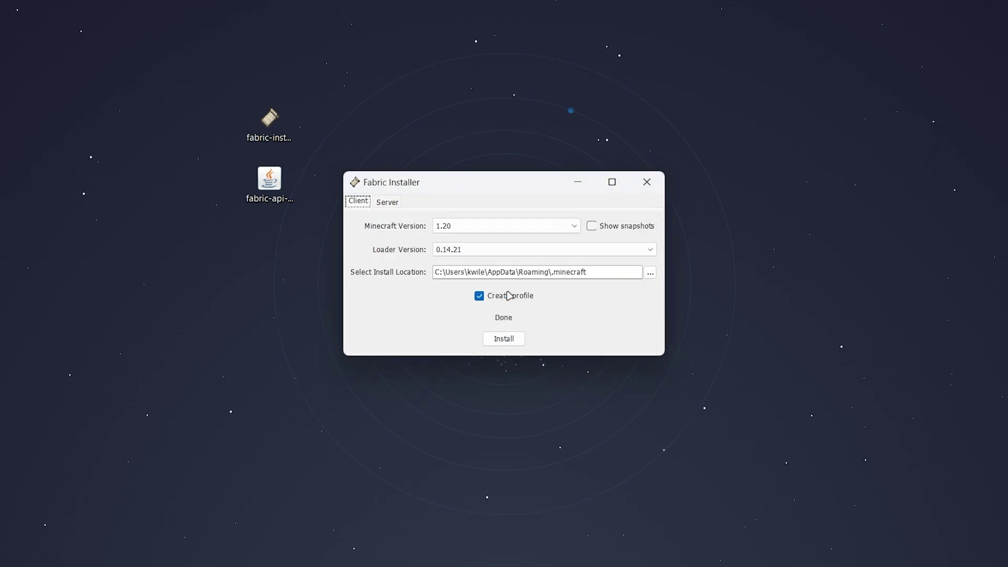
left_click(647, 182)
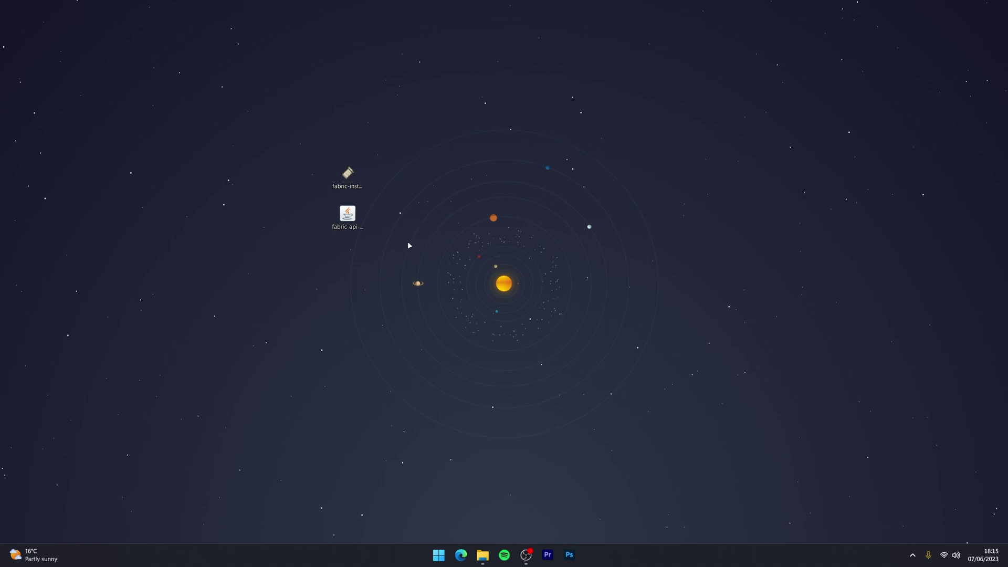
Step: Delete the installer from the desktop and run %appdata% to open the Roaming folder
left_click_drag(407, 243, 307, 217)
key("Delete")
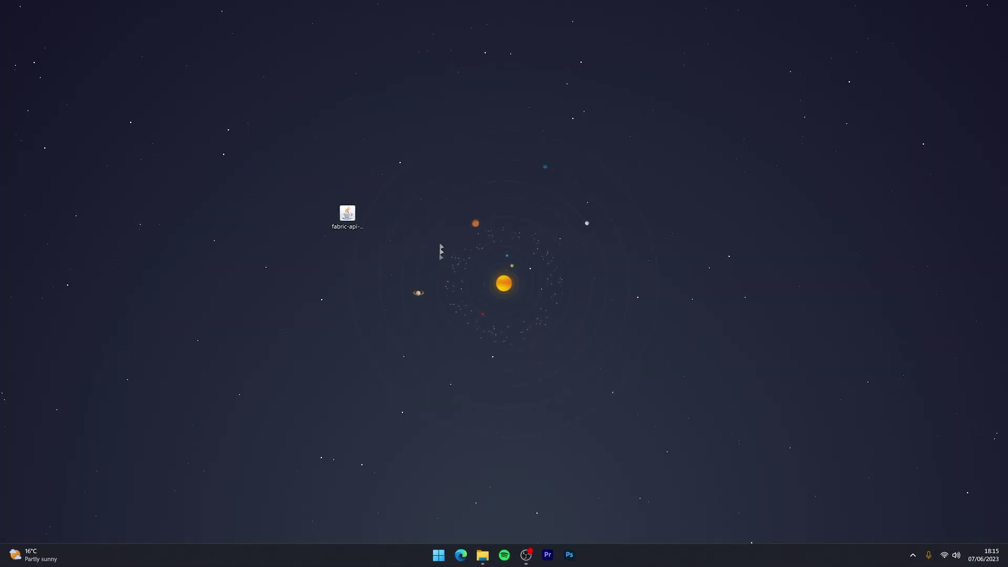
right_click(445, 561)
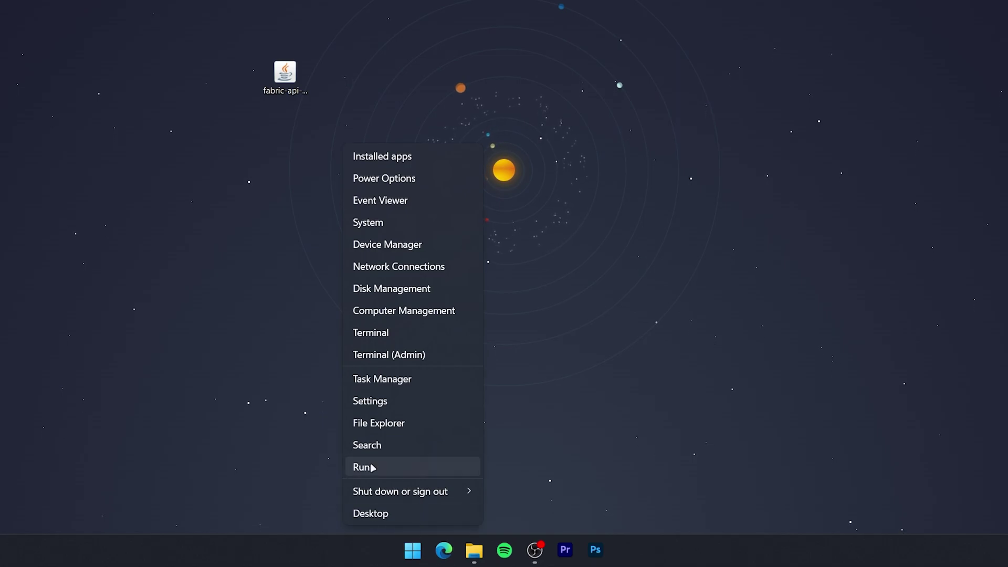
left_click(389, 472)
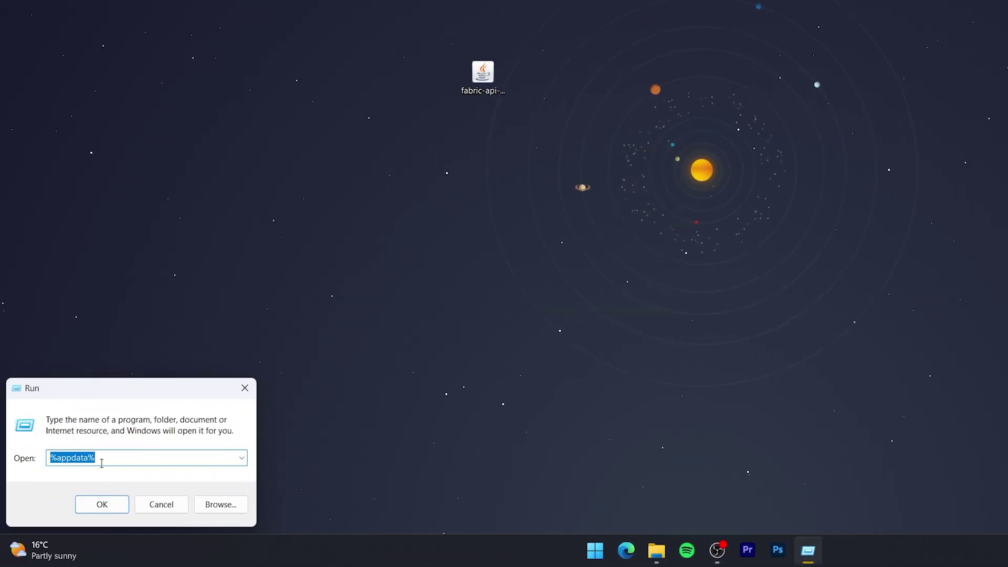
left_click(112, 460)
double_click(105, 459)
left_click(103, 459)
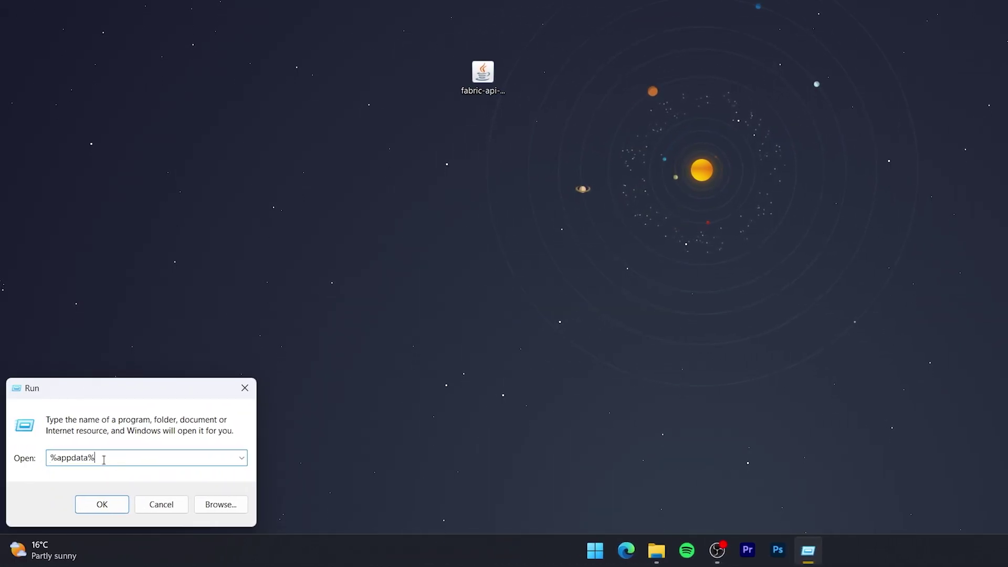
left_click(125, 505)
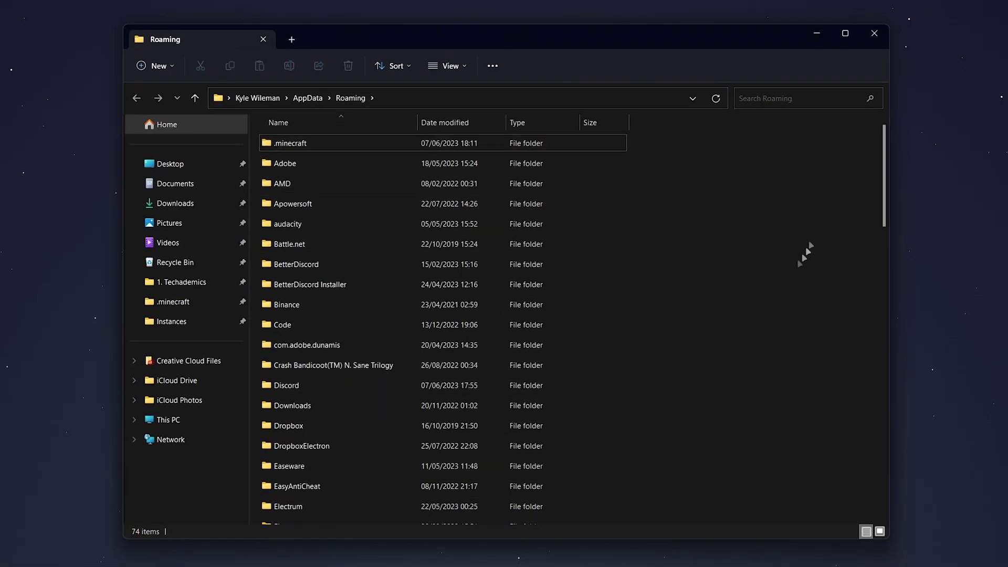
Step: Create a new folder named 'mods' inside .minecraft and open it
double_click(291, 144)
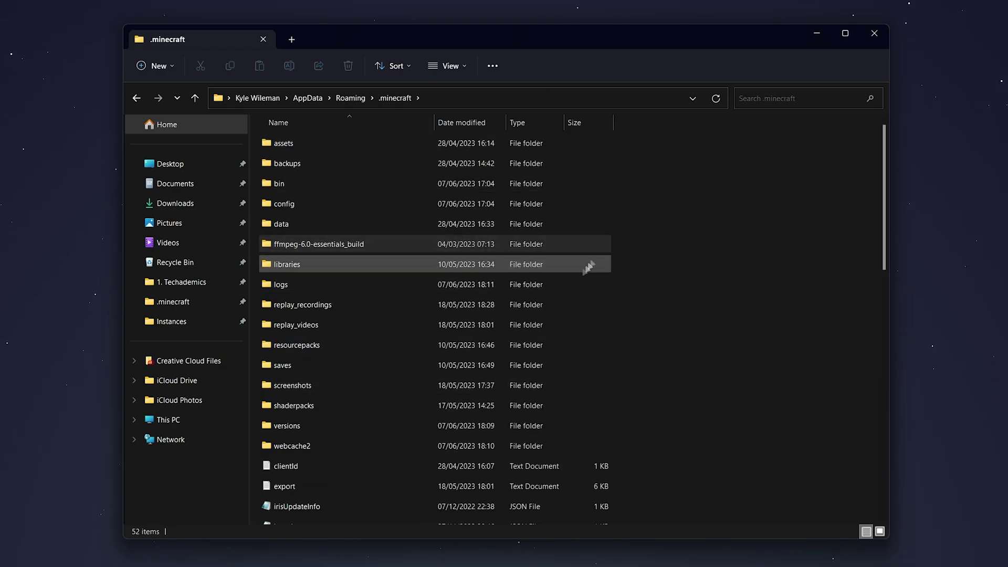
left_click(155, 65)
left_click(164, 98)
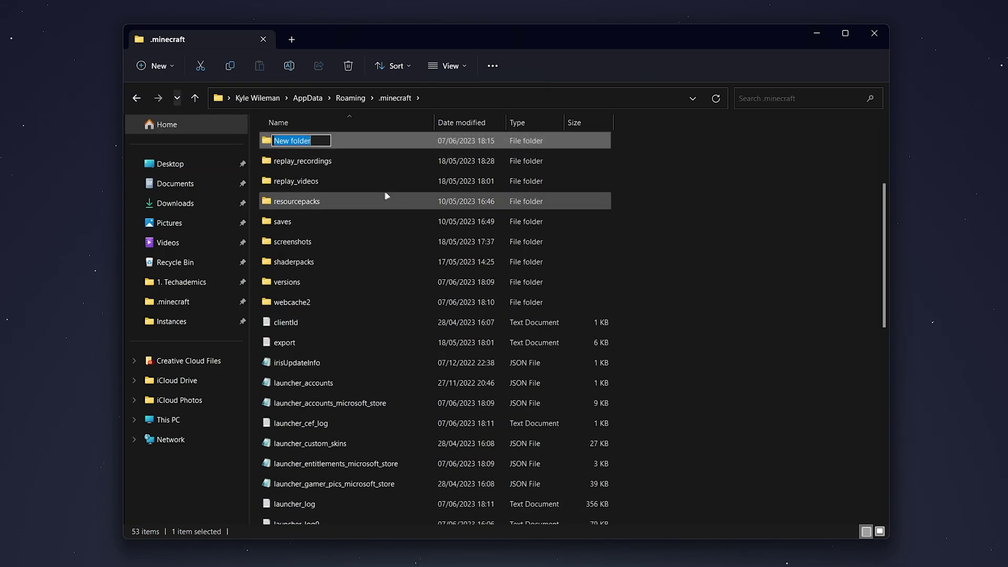
type("mods")
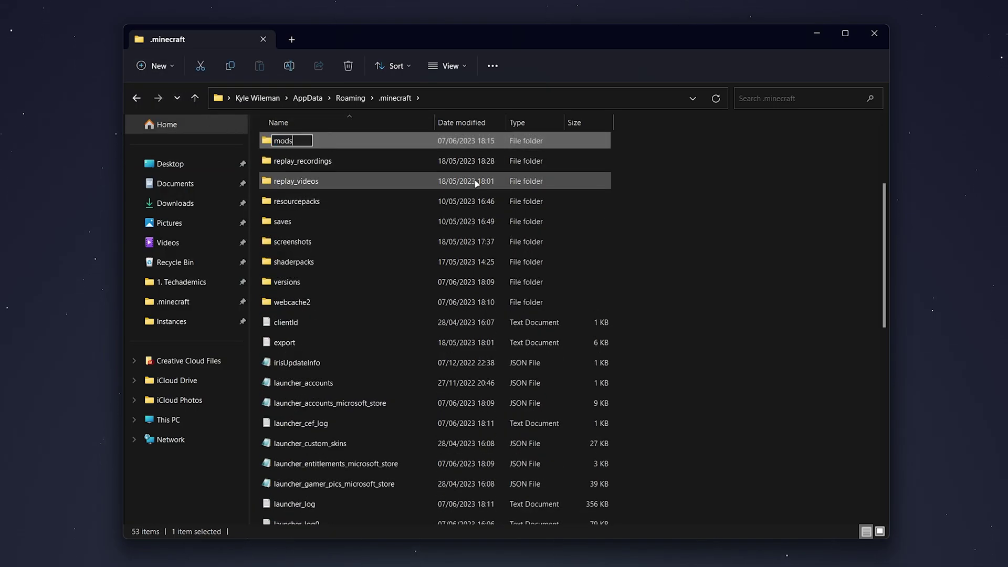
key("Return")
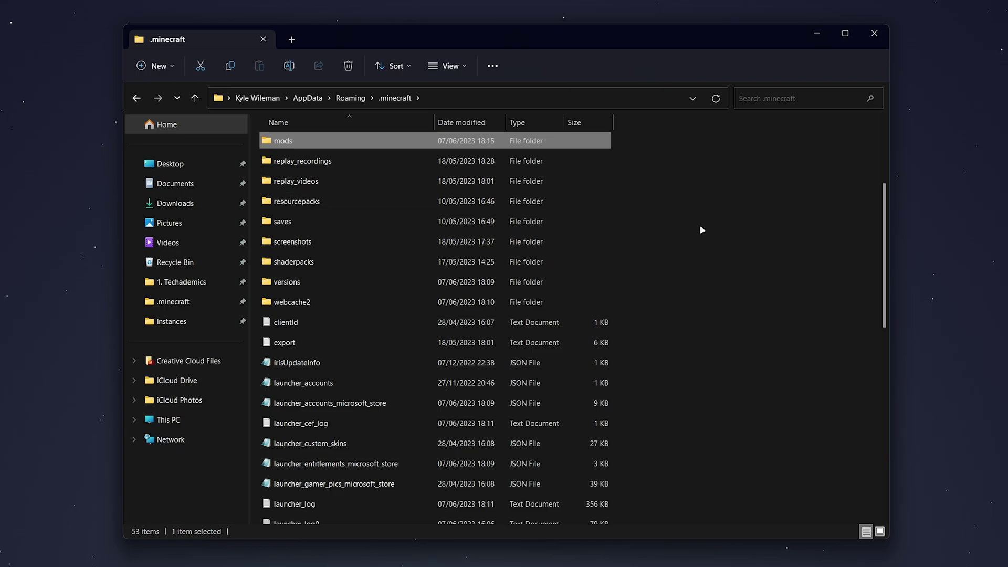
double_click(307, 140)
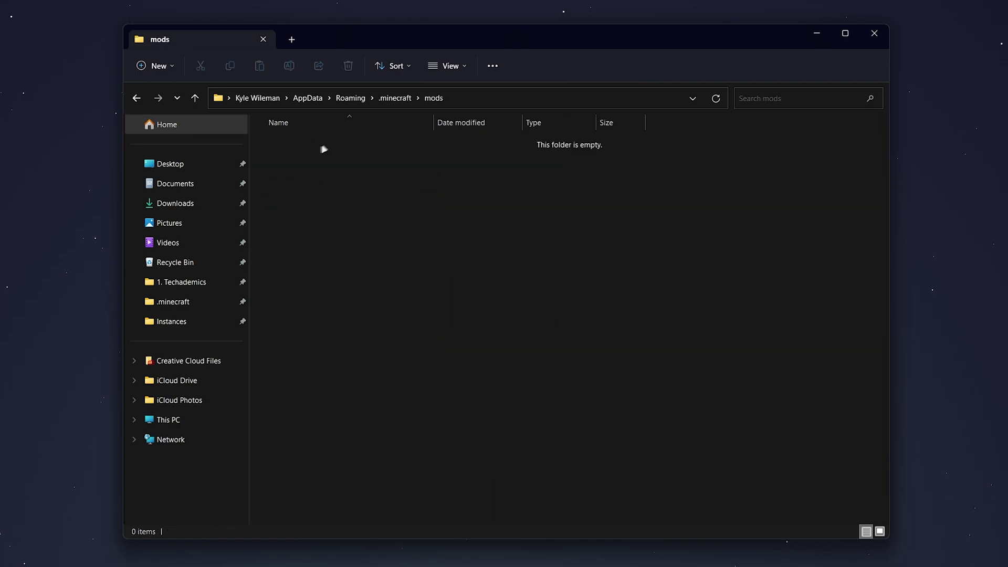
Step: Move fabric-api-0.83.0+1.20.jar from the Desktop into mods, then close File Explorer
left_click(291, 39)
left_click(163, 164)
left_click_drag(290, 158, 495, 252)
left_click(490, 248)
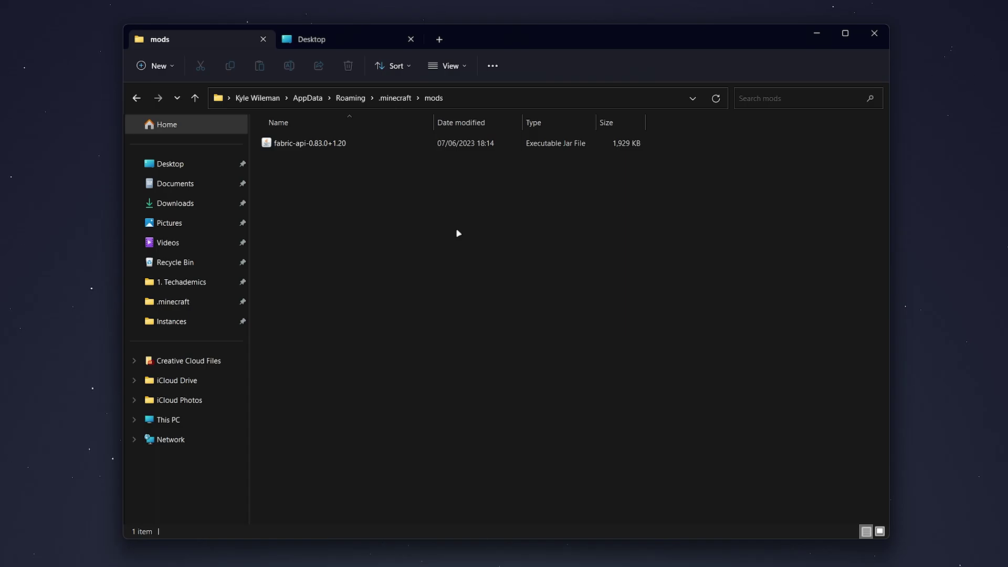
left_click(876, 34)
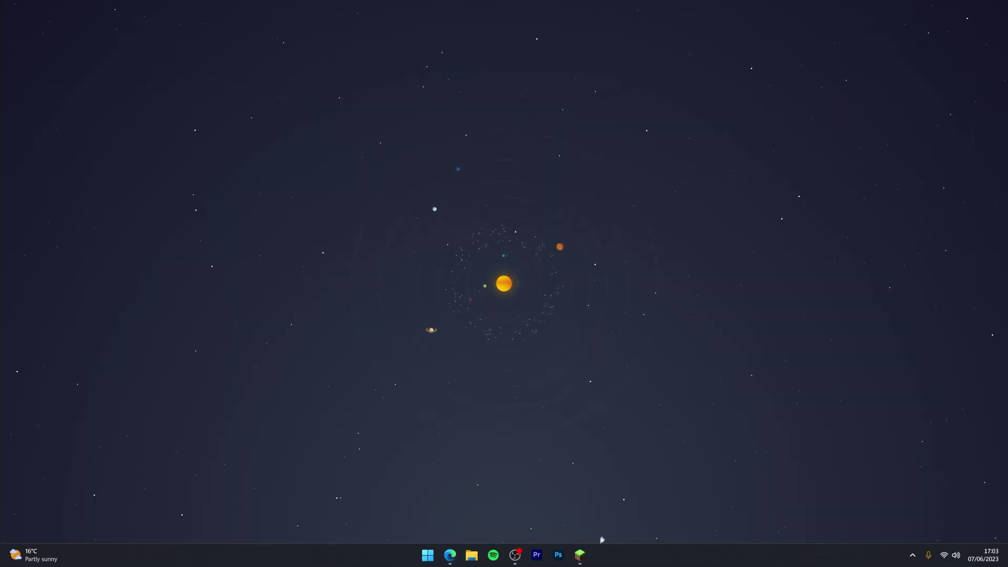
Step: Launch the fabric-loader-1.20 profile, accepting the modified-installation warning and silencing it
left_click(580, 555)
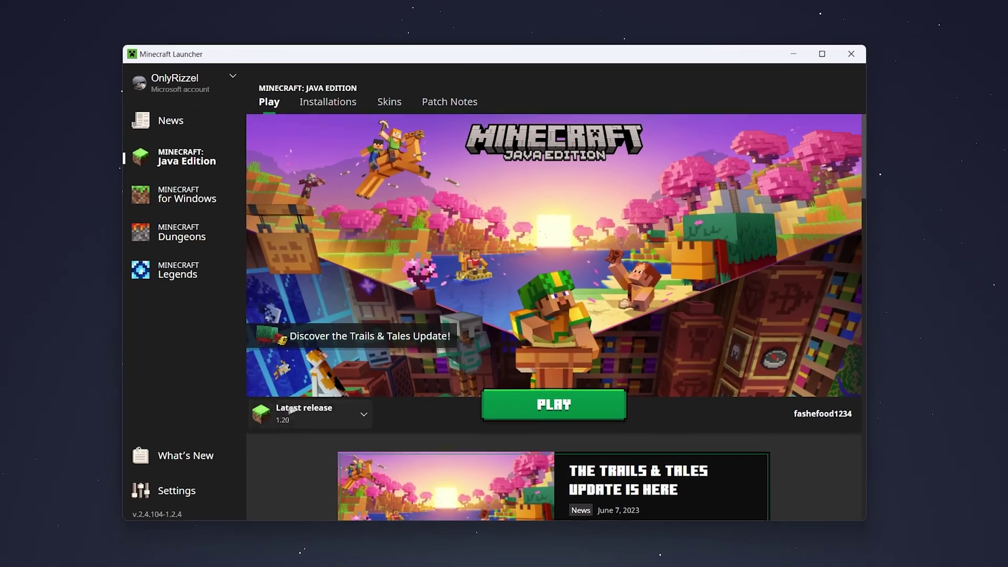
left_click(294, 414)
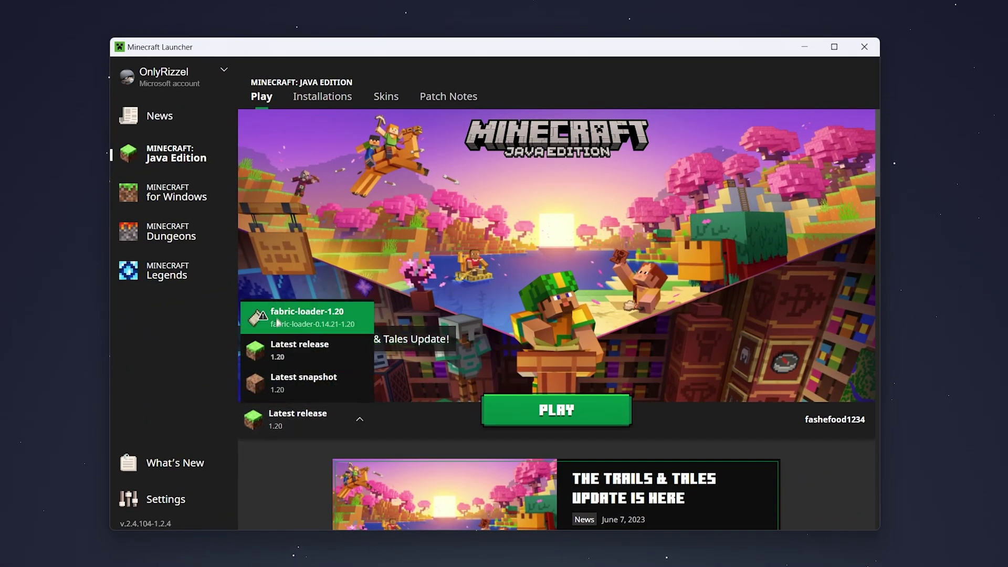
left_click(298, 320)
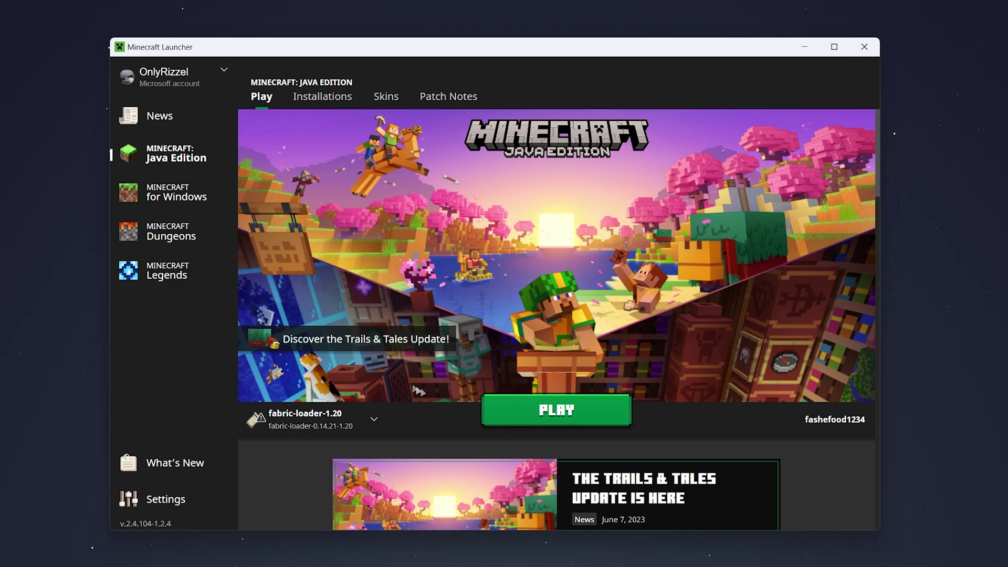
left_click(593, 411)
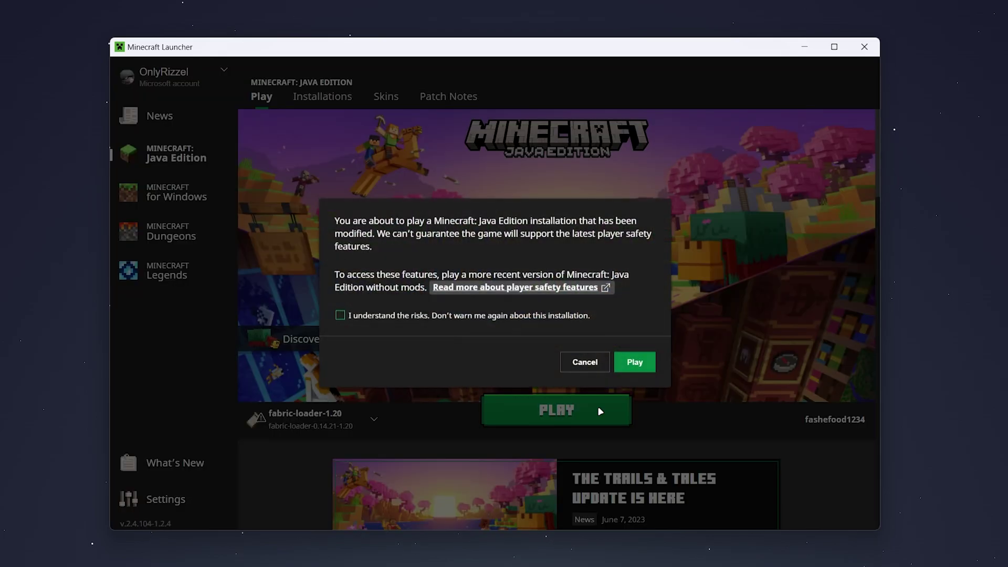
left_click(364, 317)
left_click(634, 362)
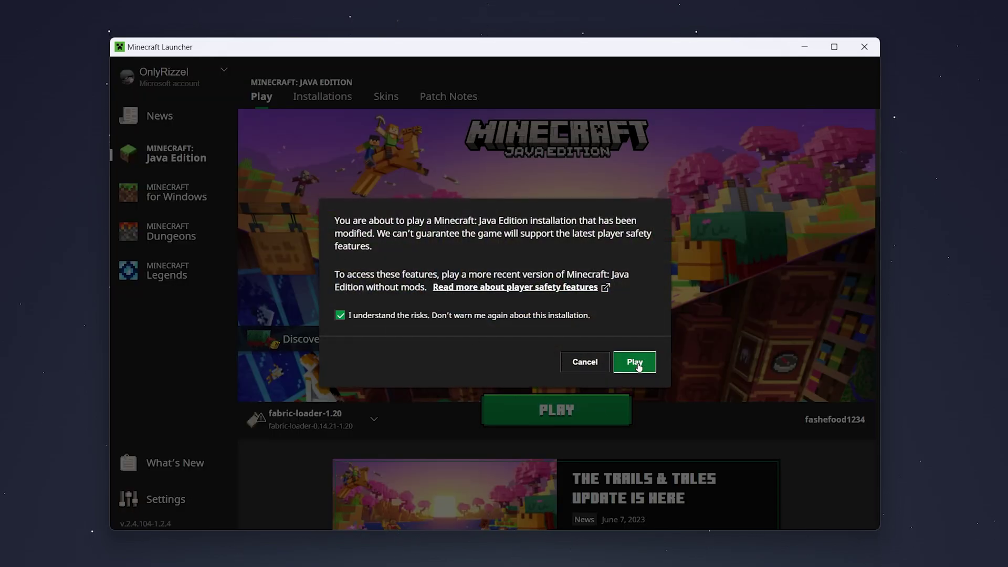